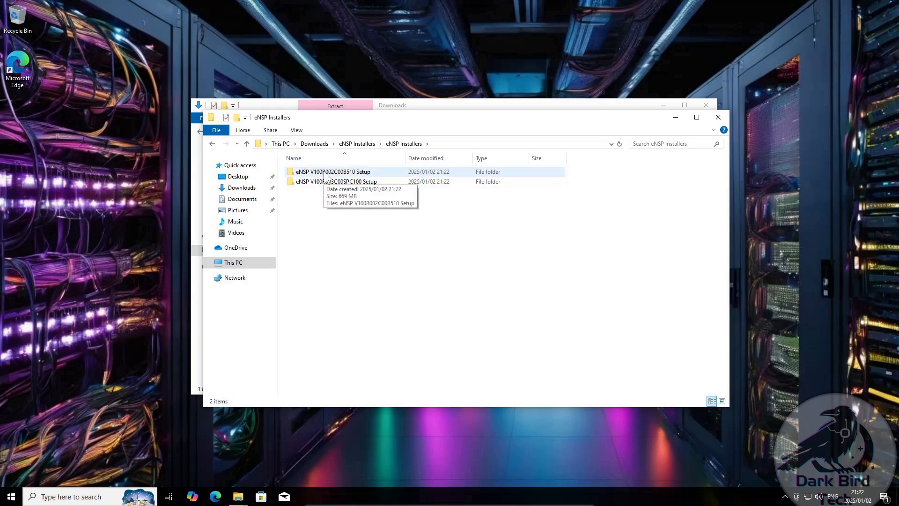
- Run the installer in the eNSP V100R002C00B510 Setup folder and allow it to make changes to the device
double_click(324, 172)
double_click(324, 173)
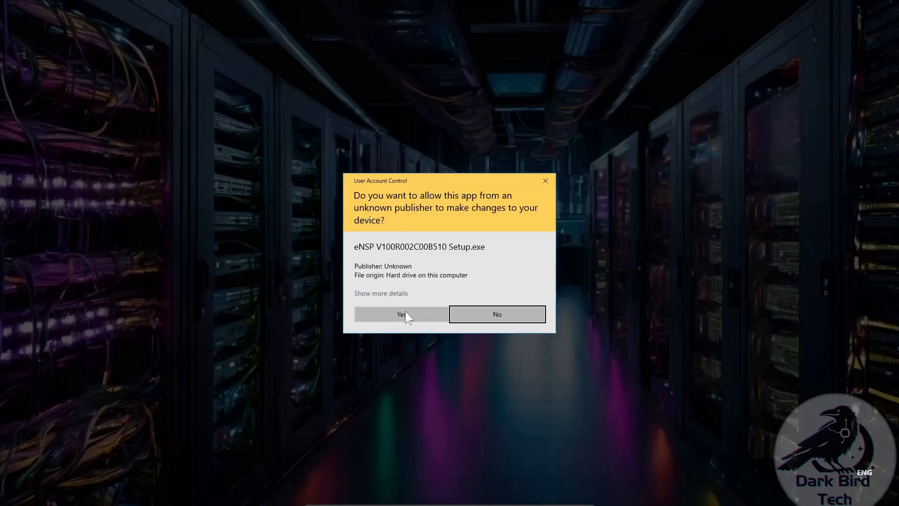
click(406, 312)
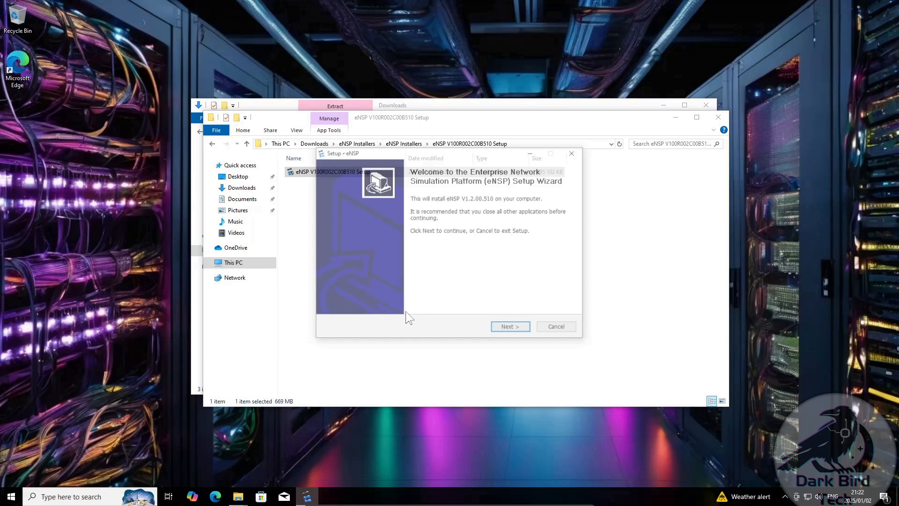
- Accept the eNSP license and start the installation with default folders, a desktop icon, WinPcap 4.1.3, Wireshark and VirtualBox 5.1.24
click(510, 329)
click(483, 299)
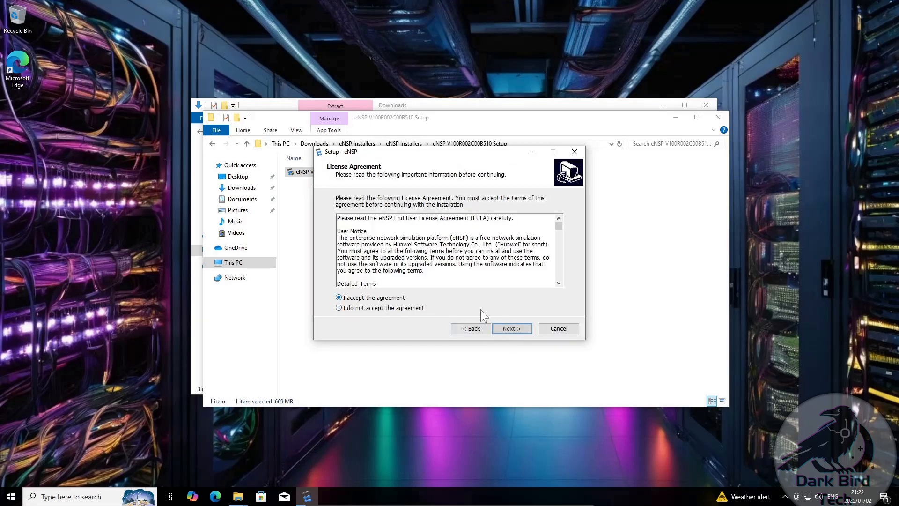
click(512, 329)
click(514, 330)
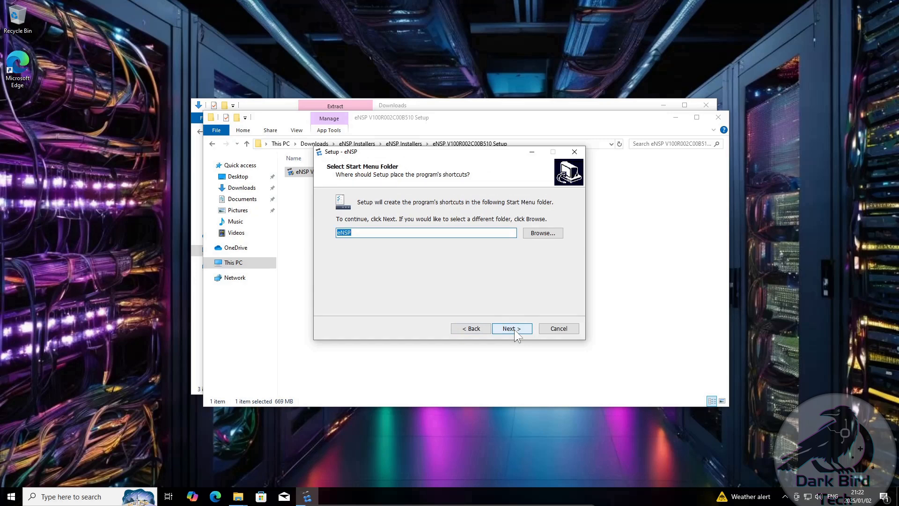
click(514, 330)
click(514, 329)
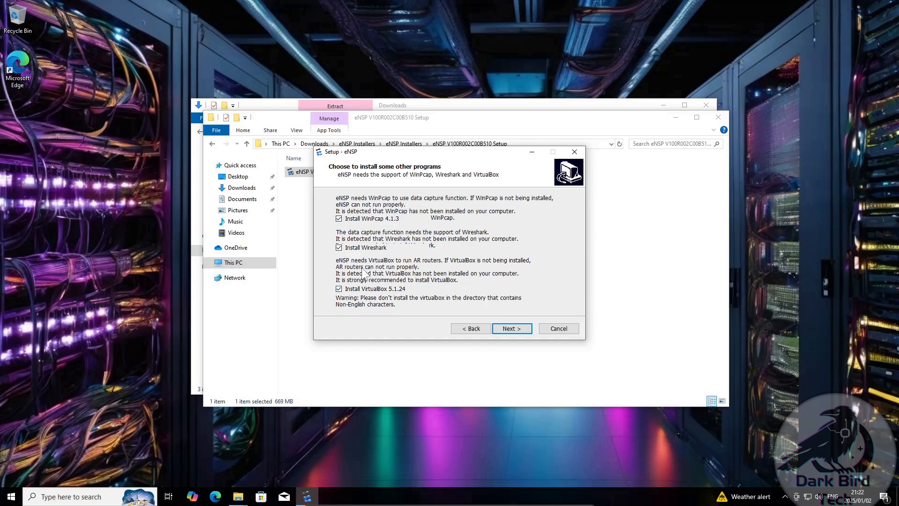
click(512, 328)
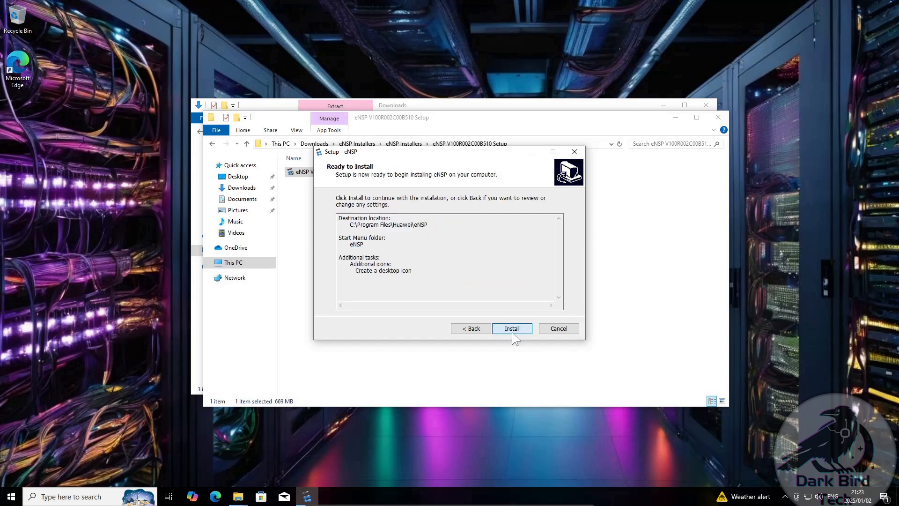
click(512, 333)
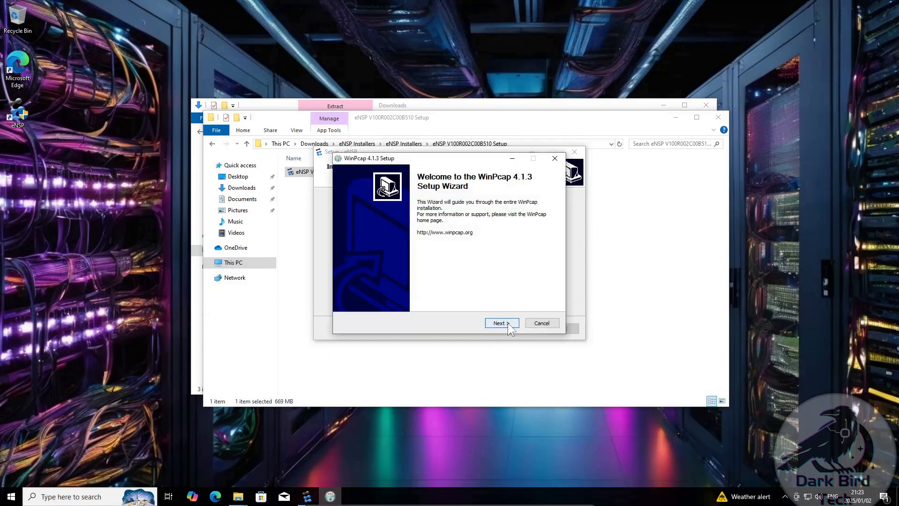
- Accept the WinPcap 4.1.3 license, install it with the default options and close its wizard
click(502, 323)
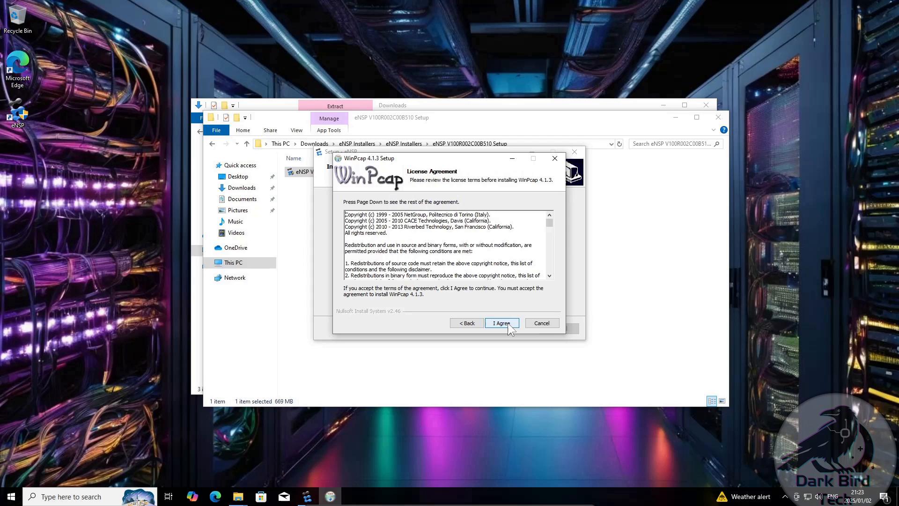
click(502, 323)
click(502, 324)
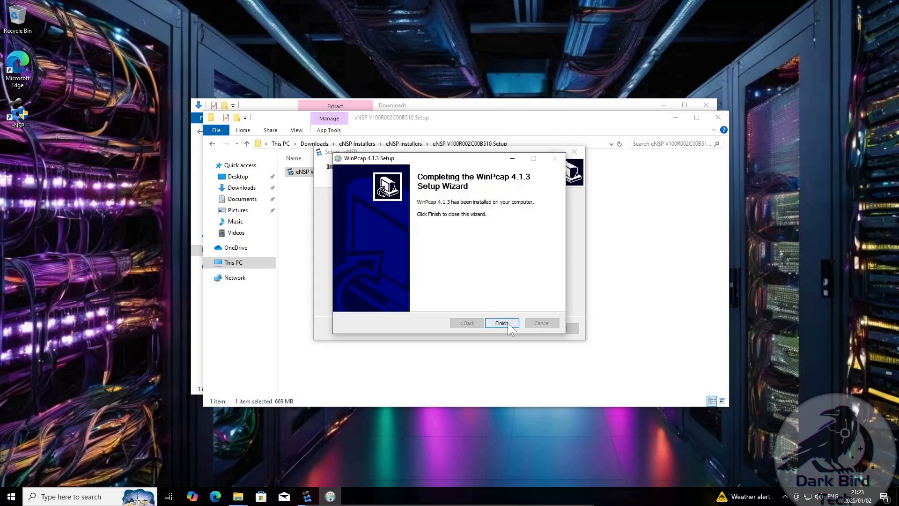
click(502, 323)
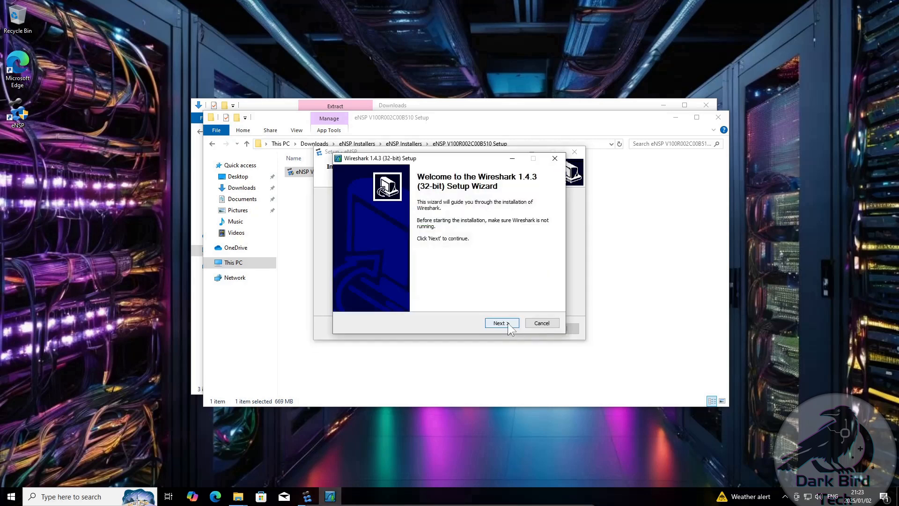
- Install Wireshark 1.4.3 (32-bit) with the default components, shortcuts, file associations and location
click(508, 322)
click(507, 322)
click(507, 322)
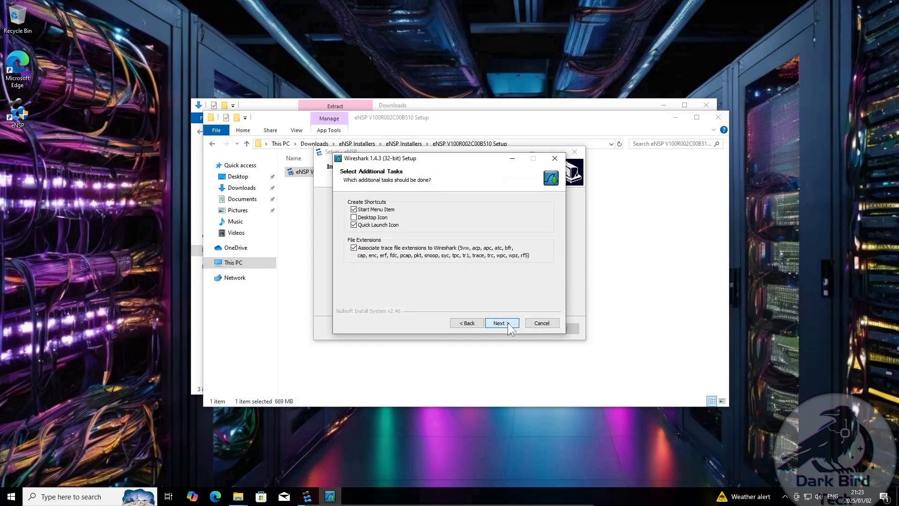
click(507, 322)
click(507, 322)
click(508, 323)
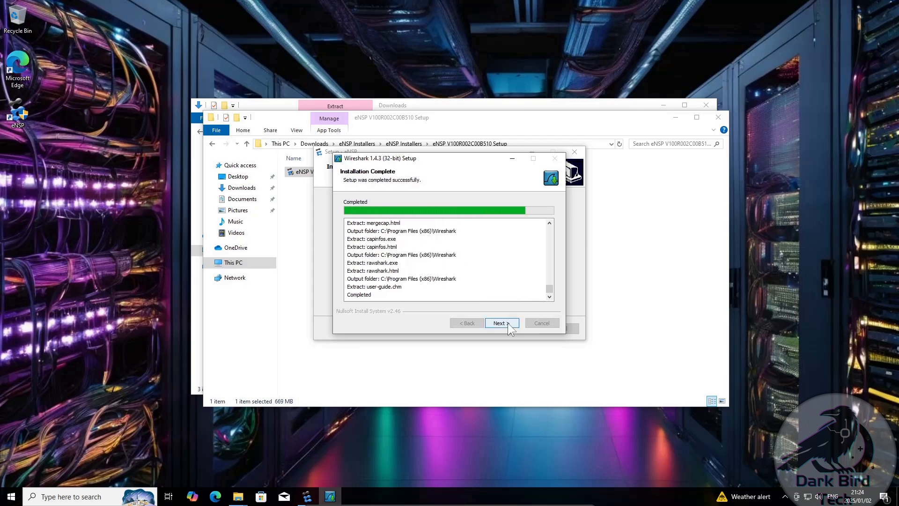
click(507, 322)
click(508, 323)
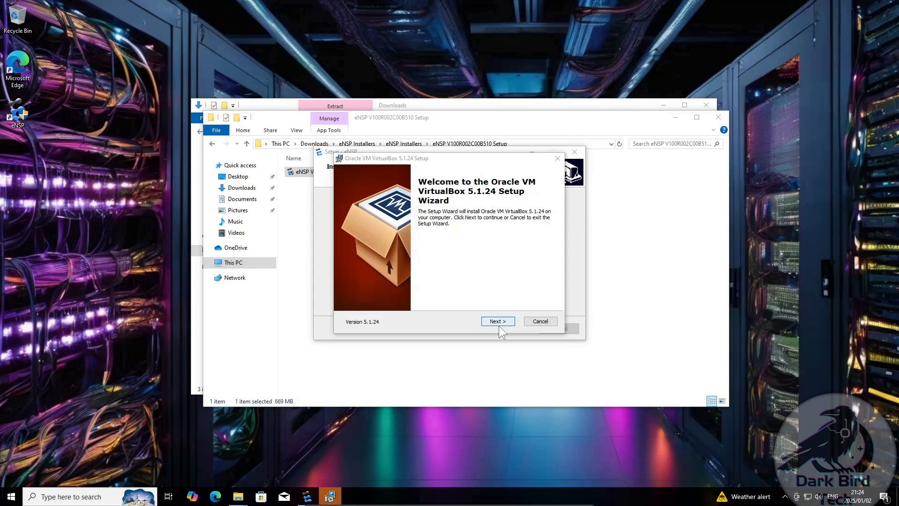
- Install Oracle VM VirtualBox 5.1.24 with default features, including the Oracle device software, and finish without starting it
click(498, 325)
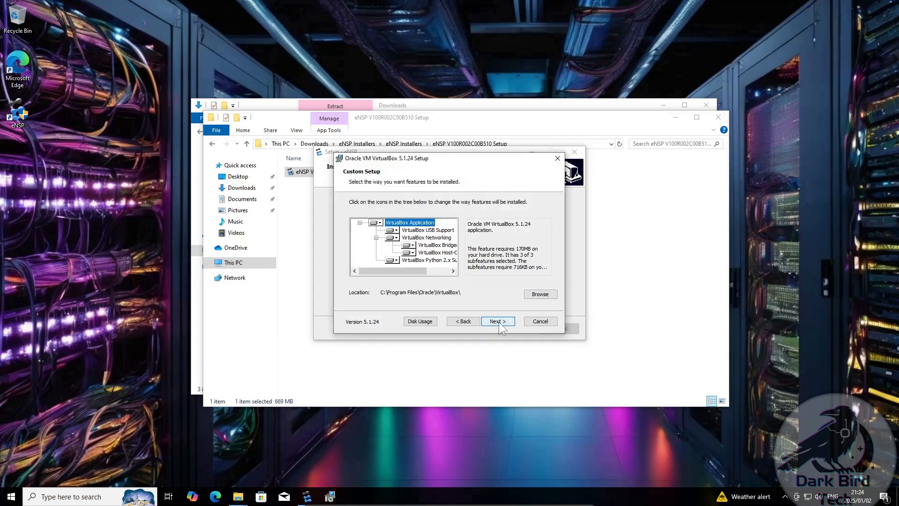
click(499, 324)
click(499, 322)
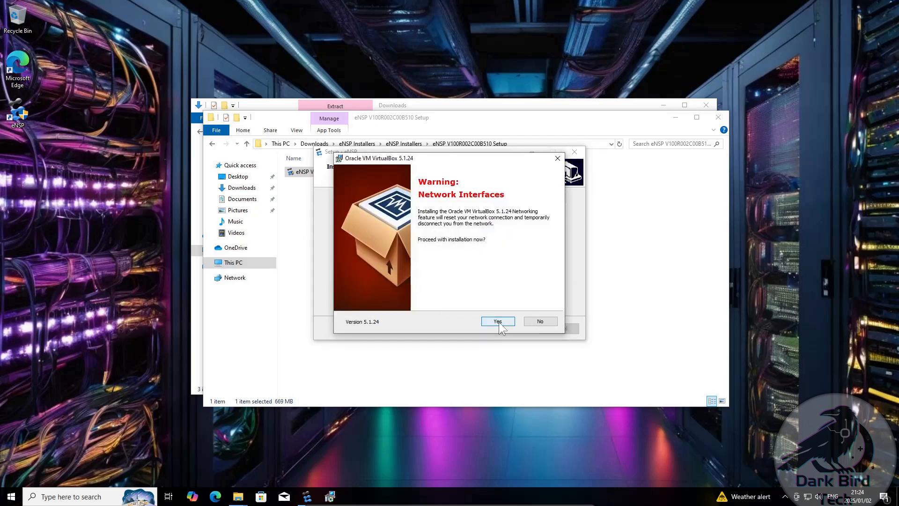
click(499, 323)
click(499, 323)
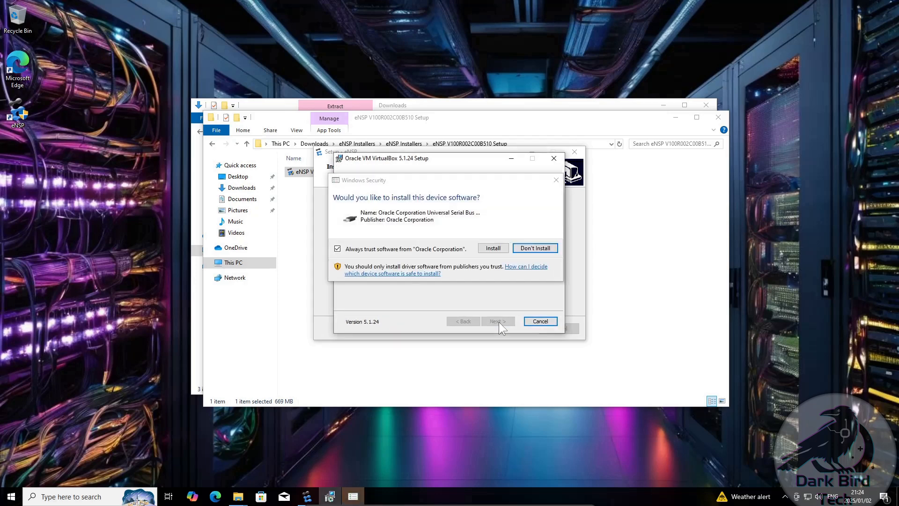
click(495, 249)
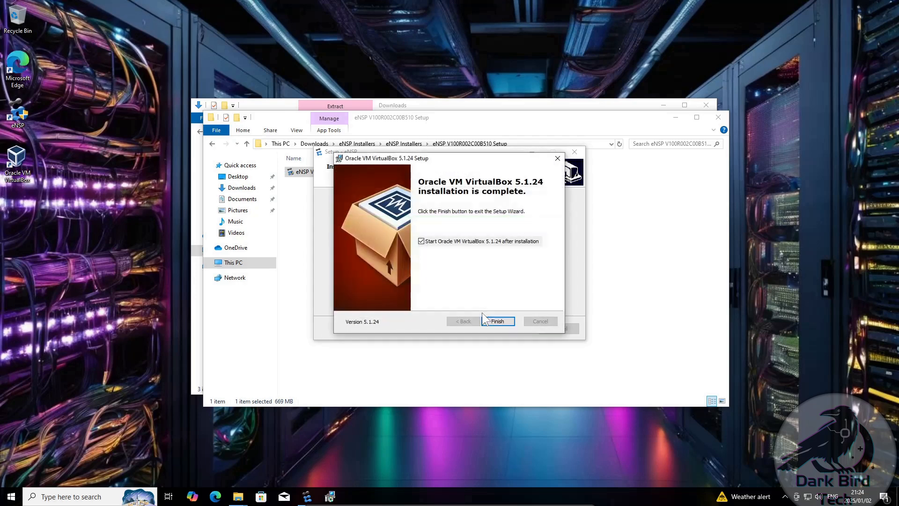
click(421, 242)
click(493, 322)
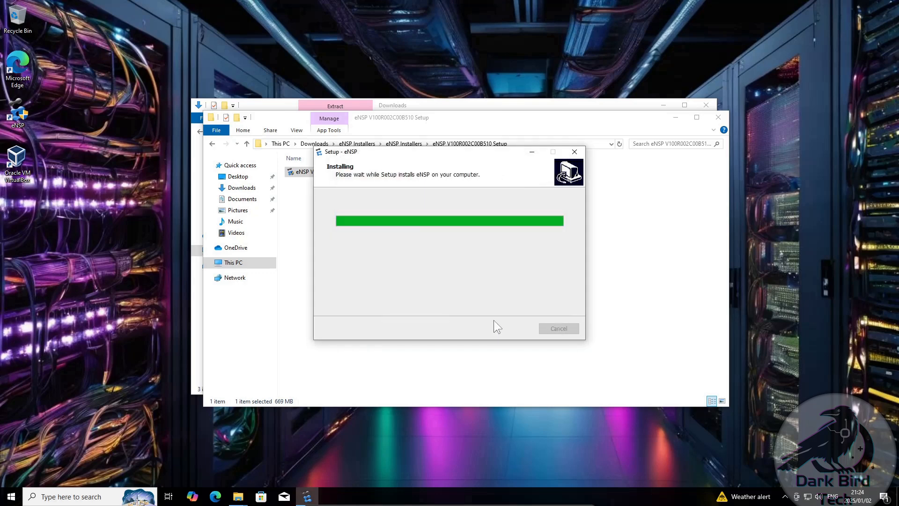
- Finish the eNSP setup without launching eNSP or showing the update log
click(415, 235)
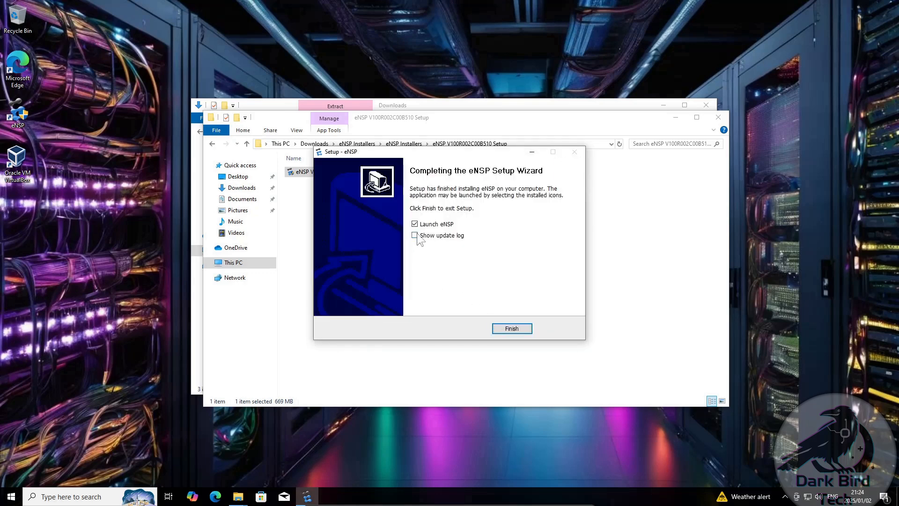
click(415, 224)
click(515, 331)
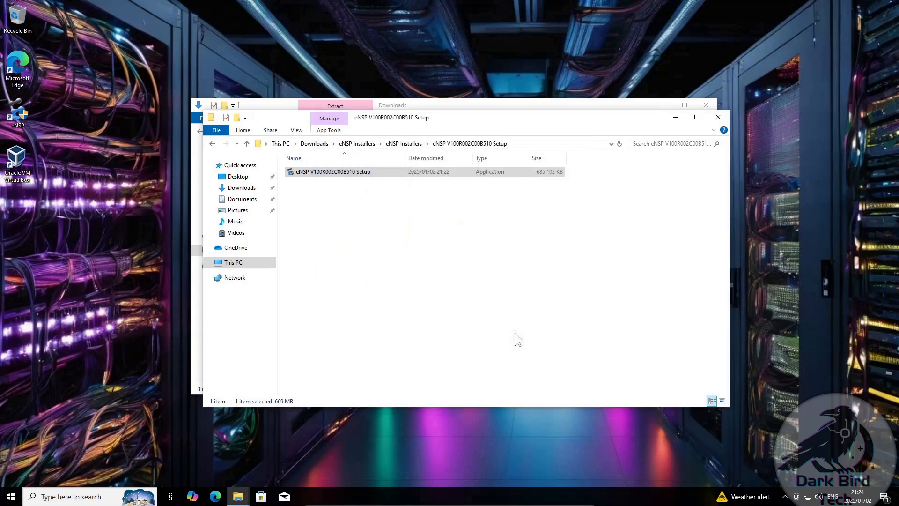
- Run eNSP_Setup from the eNSP V100R003C00SPC100 Setup folder and allow it to make changes to the device
click(212, 144)
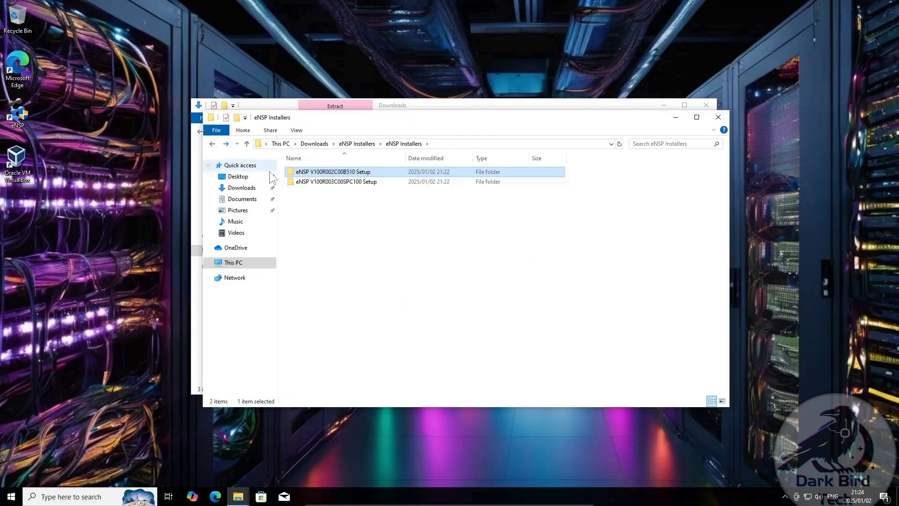
double_click(328, 182)
double_click(328, 174)
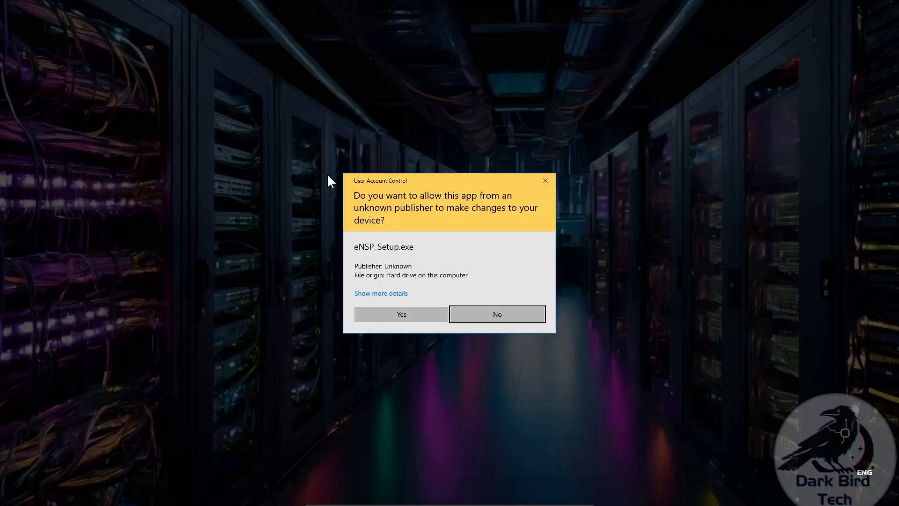
click(389, 314)
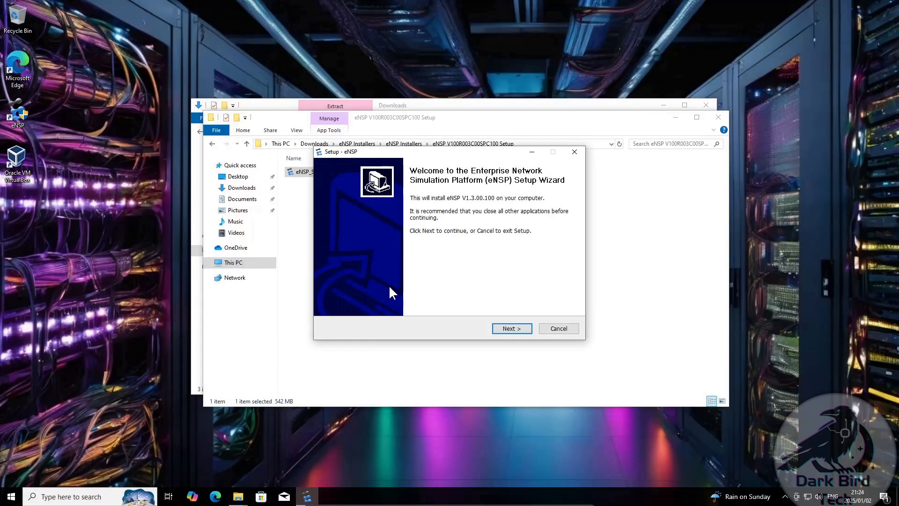
- Install eNSP V1.3.00.100 with the license accepted and default settings, finishing without launching it or showing the update log
click(509, 328)
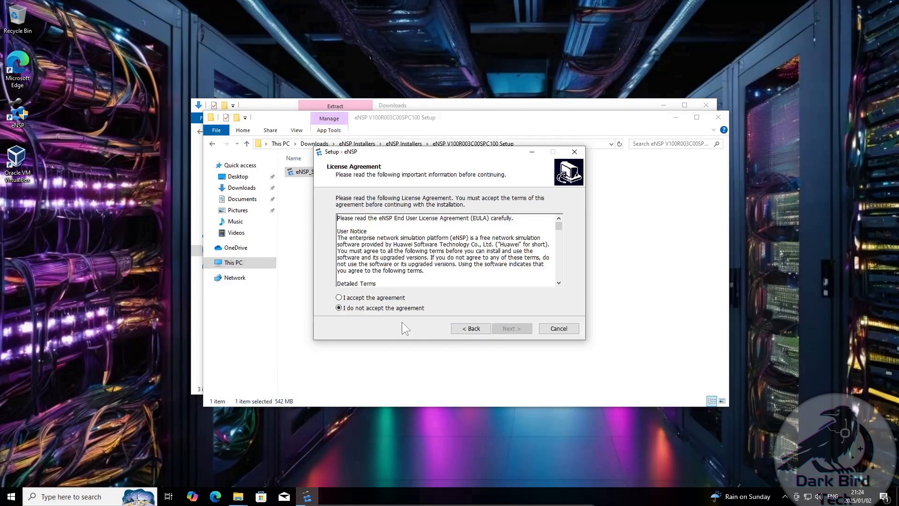
click(375, 298)
click(512, 328)
click(513, 328)
click(514, 329)
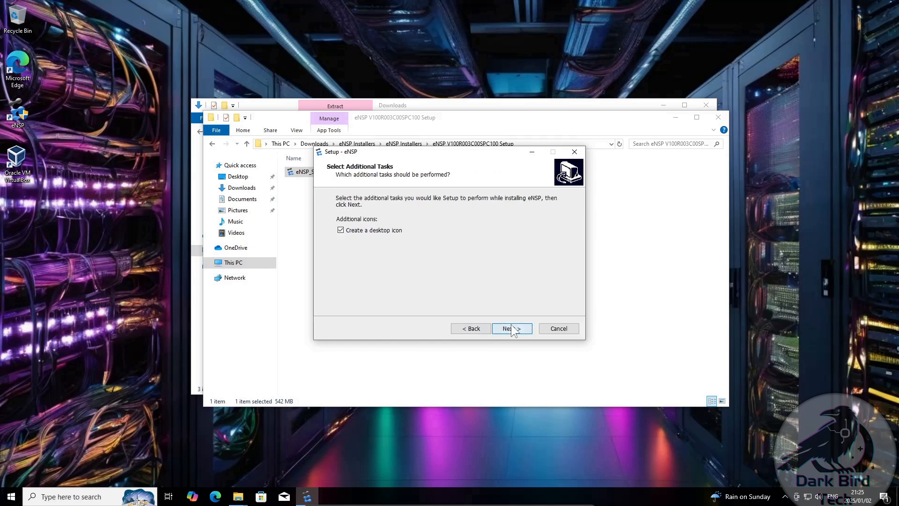
click(513, 329)
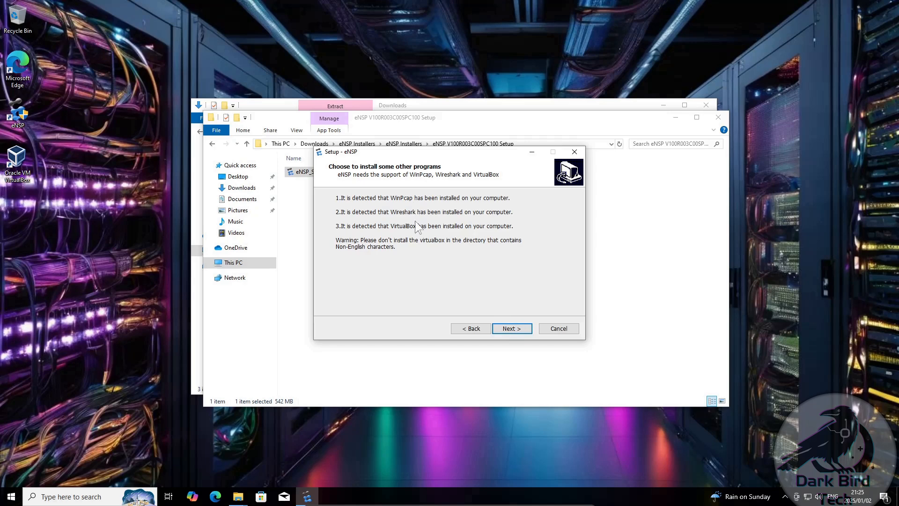
click(513, 328)
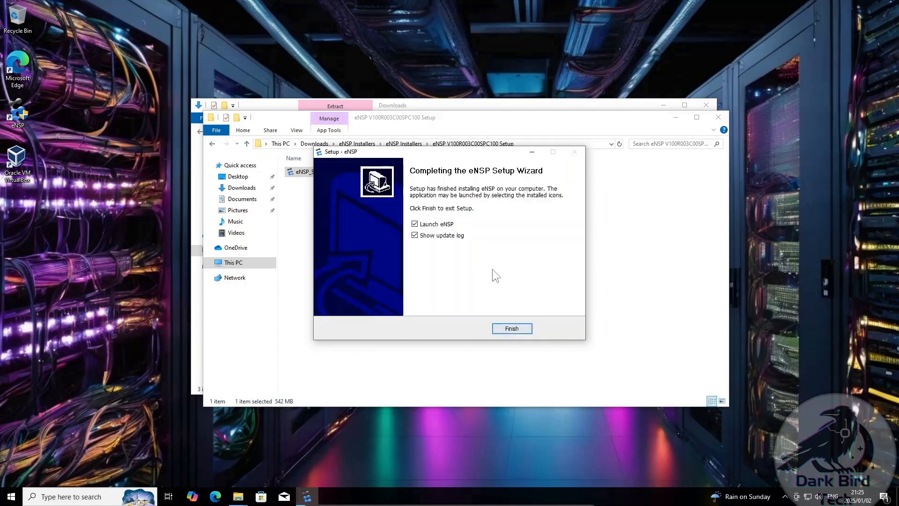
click(428, 235)
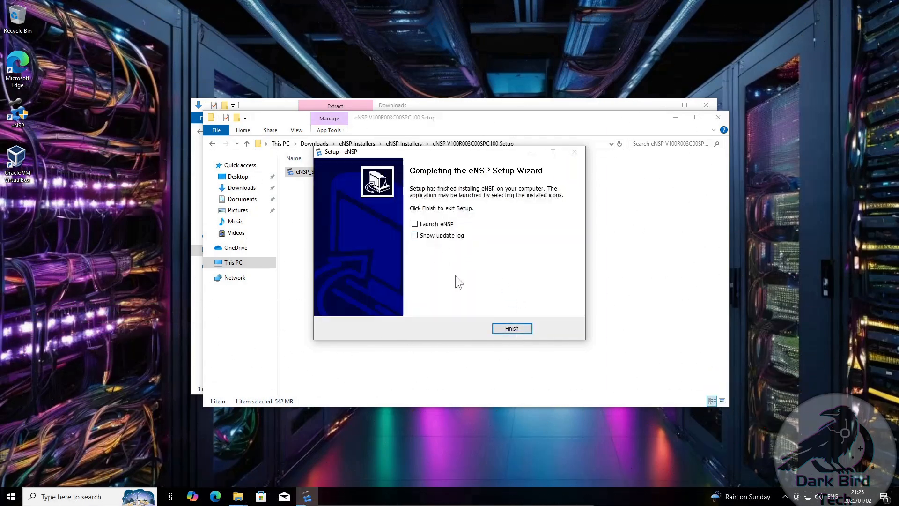
click(510, 329)
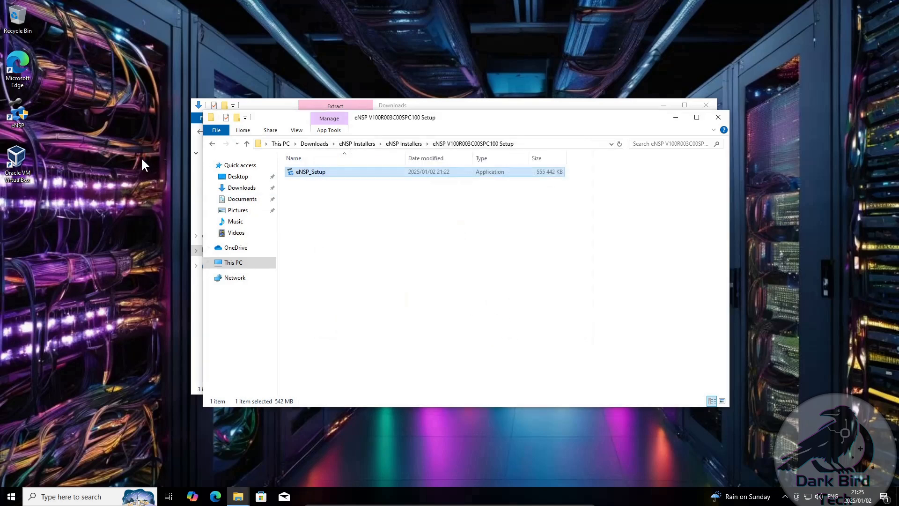
- Try to start Oracle VM VirtualBox from the desktop and dismiss the compatibility dialog
double_click(16, 157)
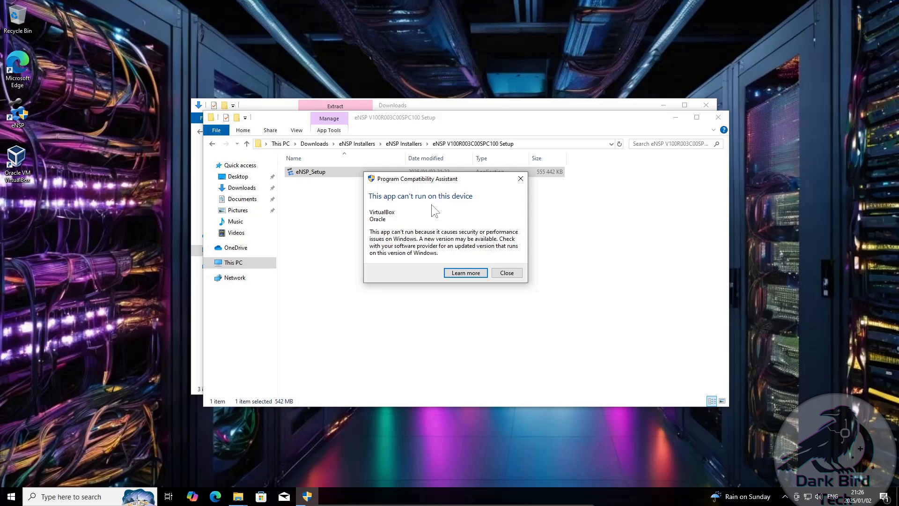
click(517, 273)
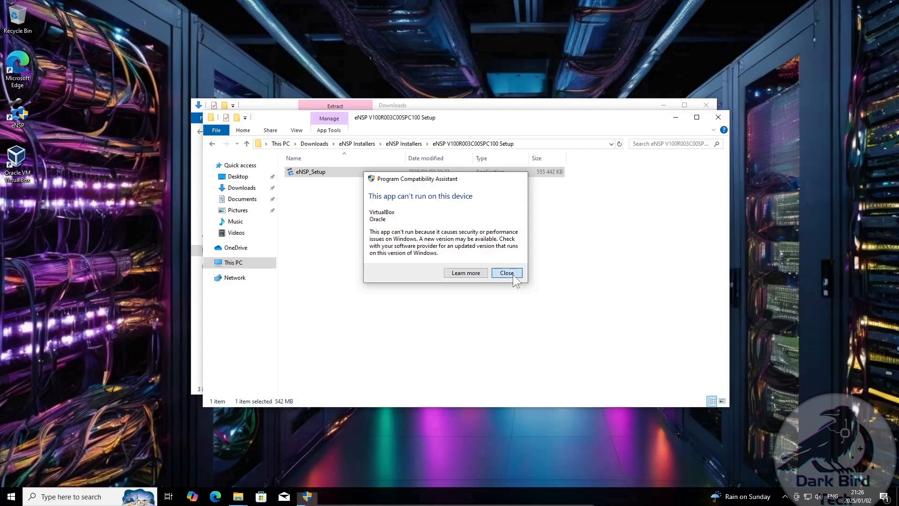
- Close the eNSP installer folder and extract the VirtualBox v5.2.44 Installer archive in Downloads to its default destination folder
click(717, 117)
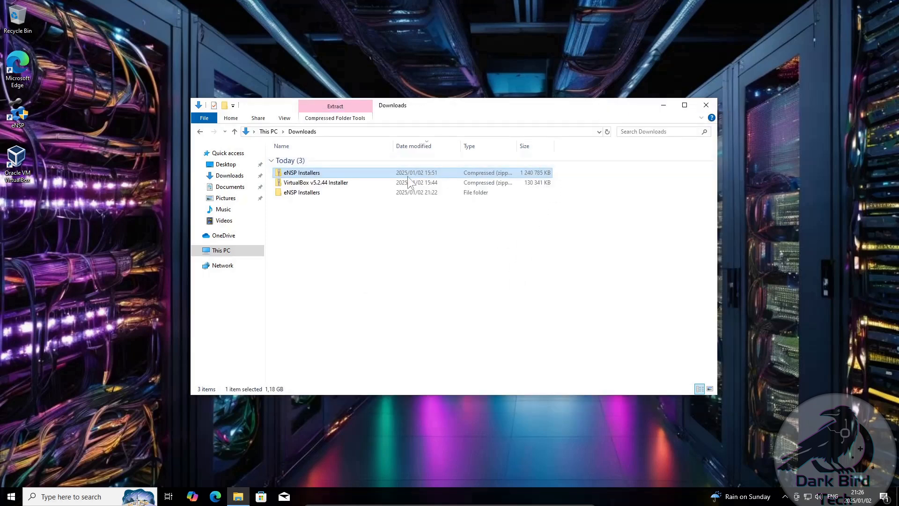
right_click(314, 183)
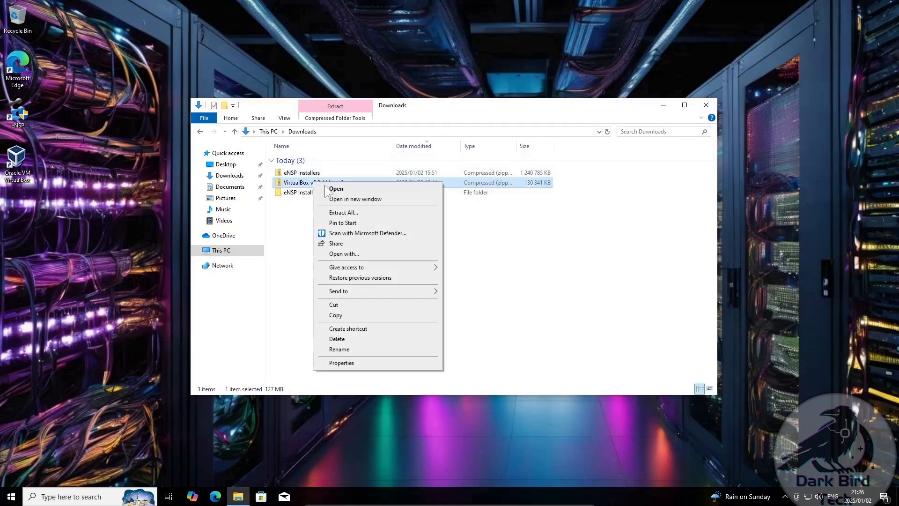
click(377, 213)
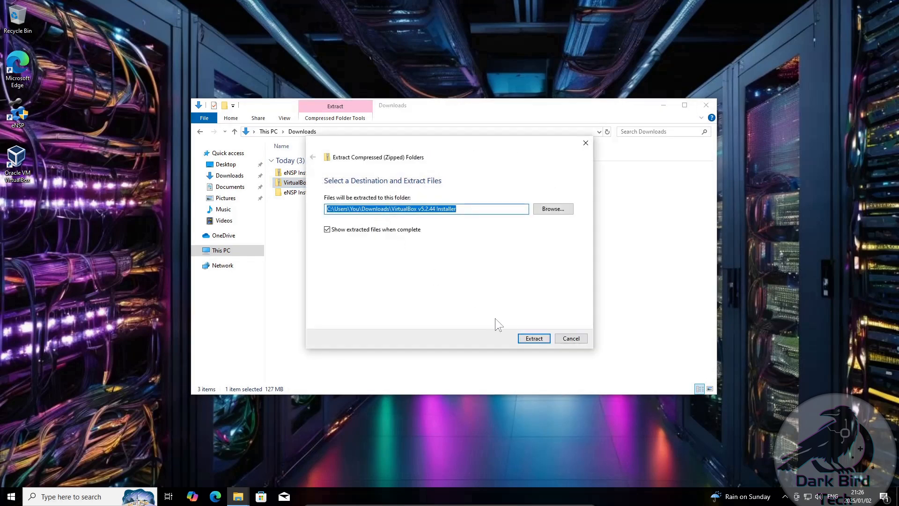
click(535, 342)
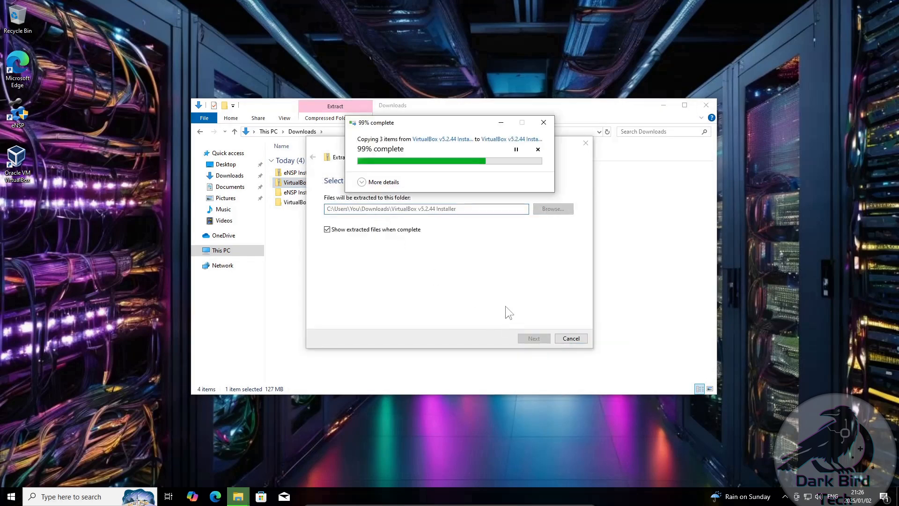
- Install Oracle VM VirtualBox 5.2.44 from the extracted installer folder with default settings, allowing device changes and starting it after installation
double_click(332, 185)
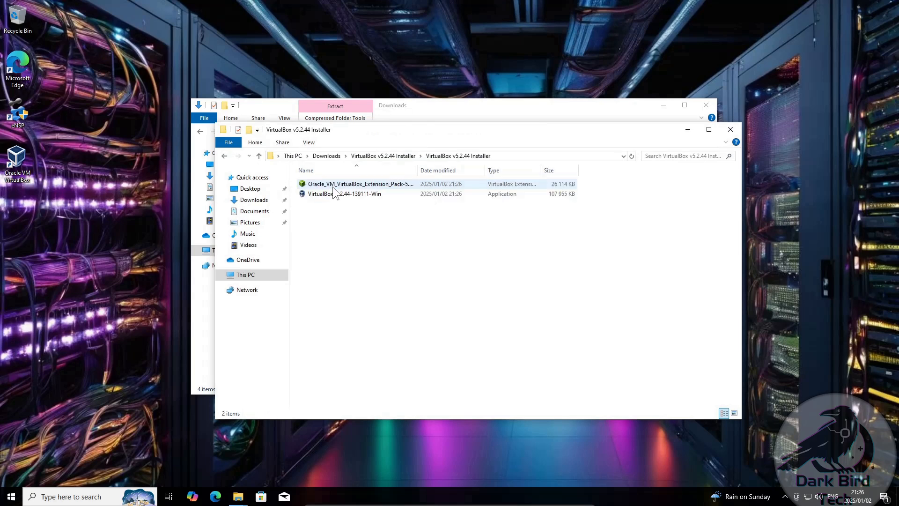
double_click(333, 195)
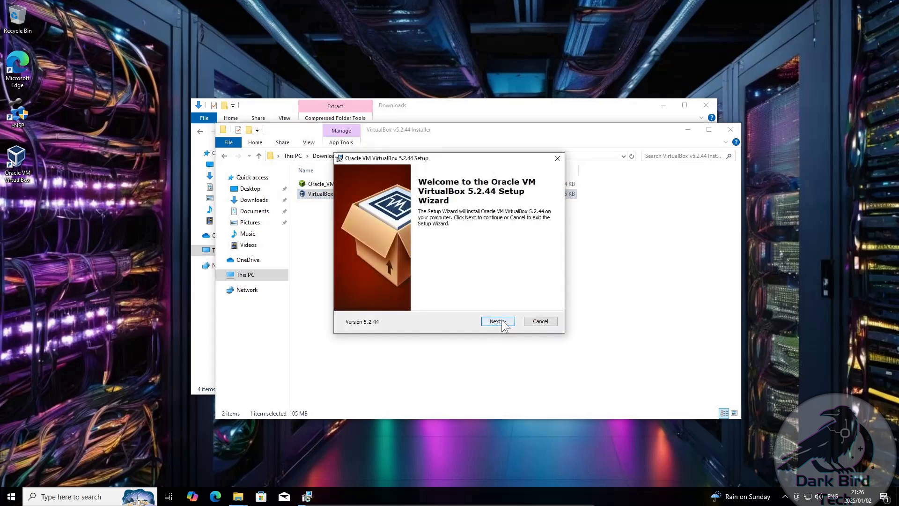
click(499, 322)
click(499, 322)
click(499, 322)
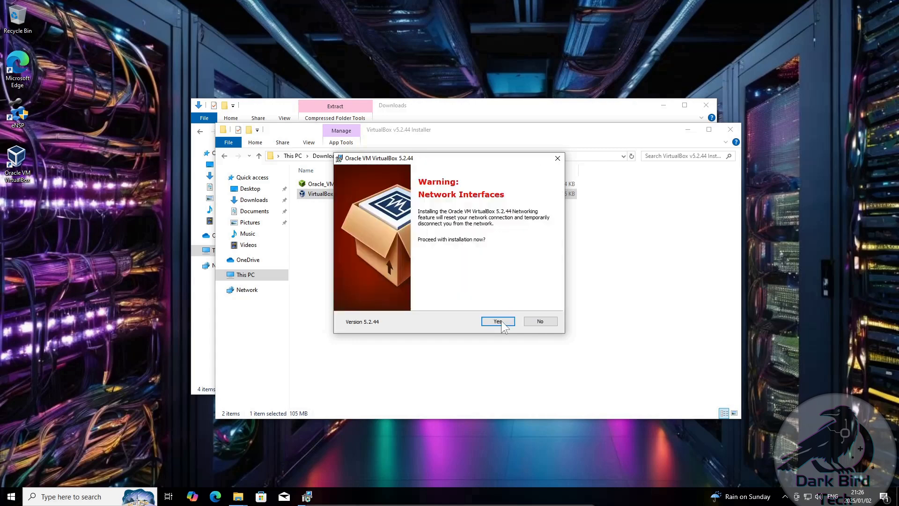
click(498, 321)
click(498, 321)
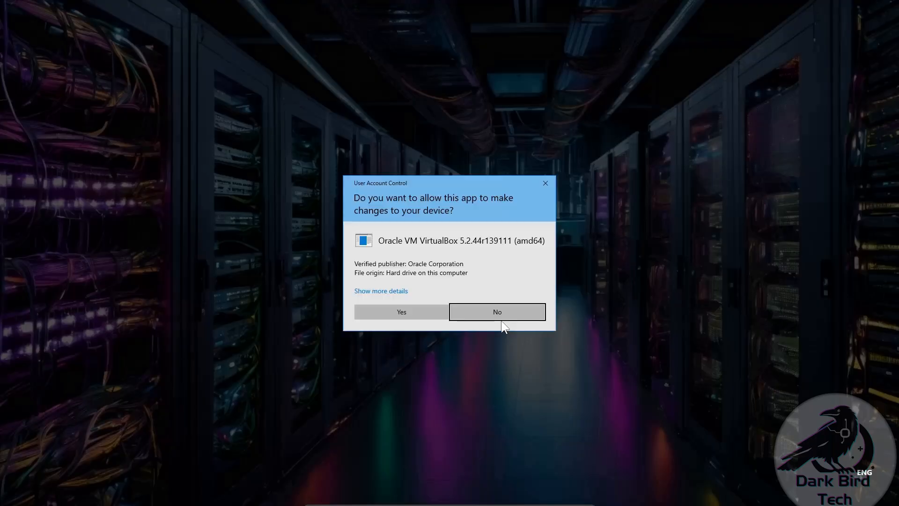
click(413, 314)
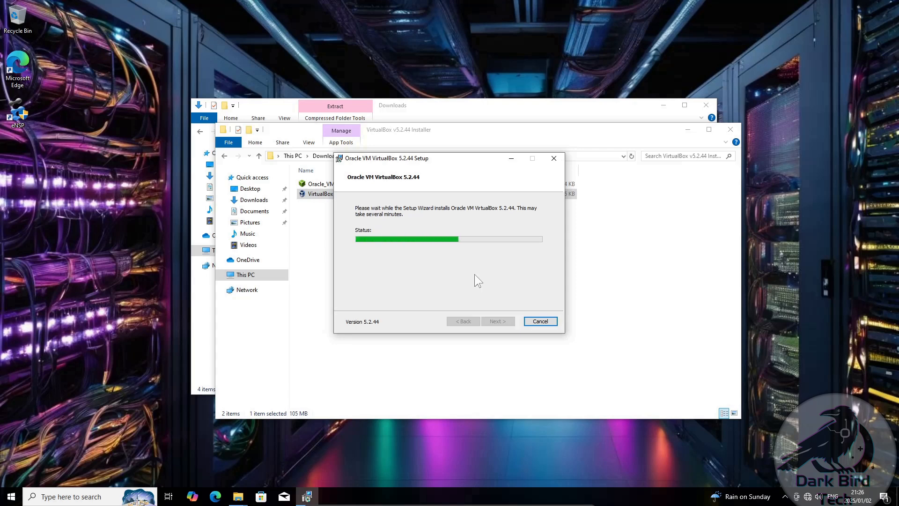
click(488, 248)
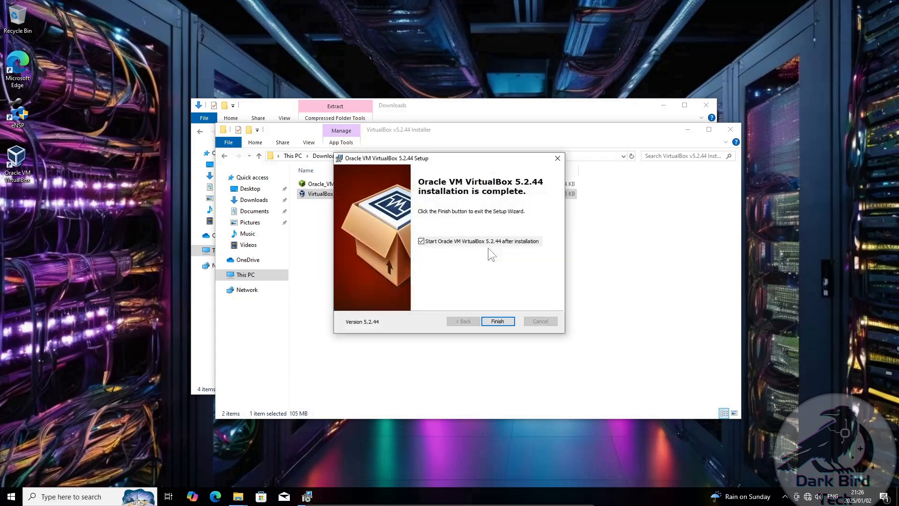
click(497, 322)
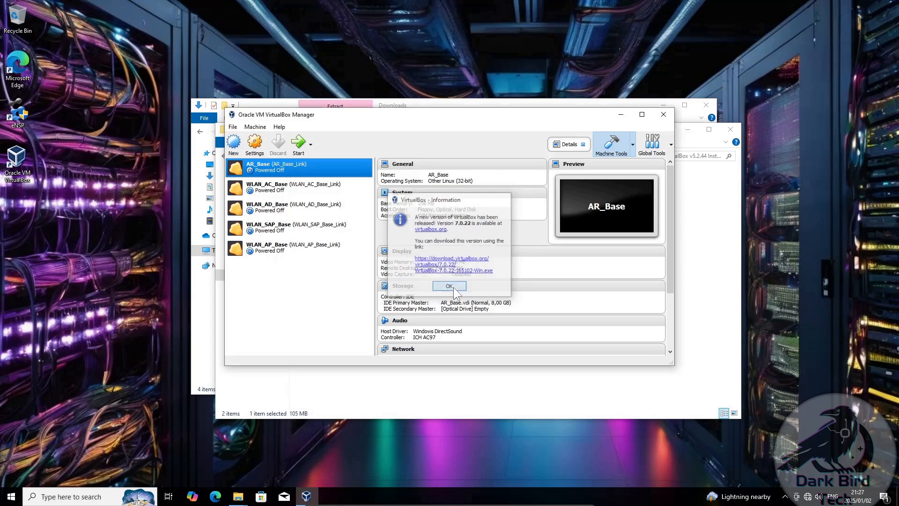
- Dismiss the new-version notice and close VirtualBox Manager and both File Explorer windows
click(450, 287)
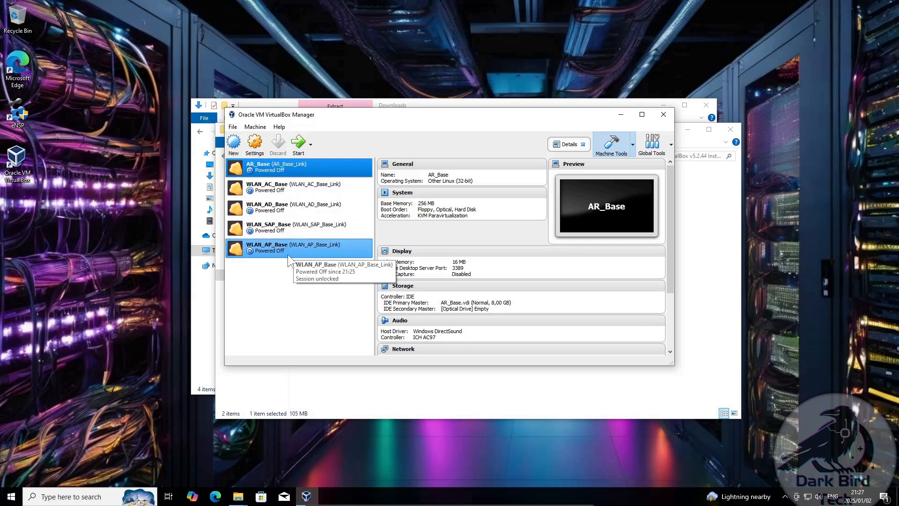
click(663, 114)
click(706, 105)
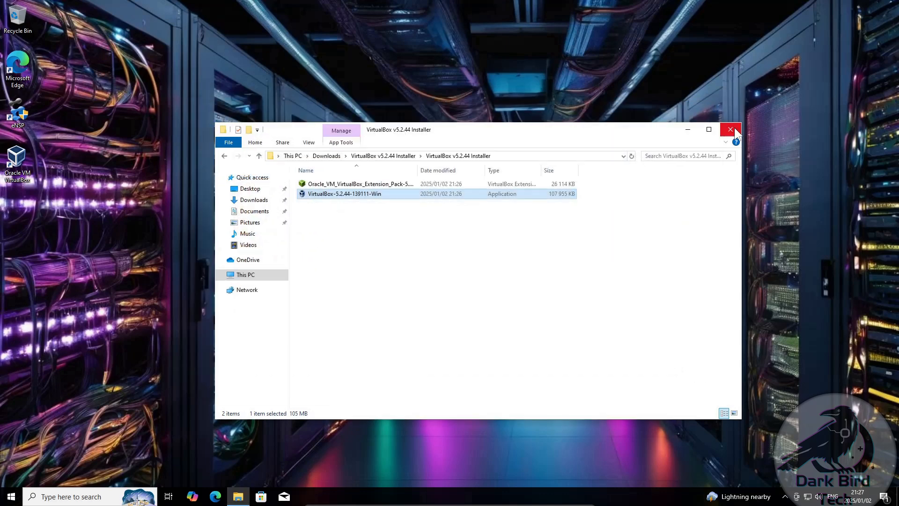
click(730, 129)
- Launch eNSP with permission to make changes, and allow eNSP and ensp_vboxserver through the firewall on private networks
double_click(20, 105)
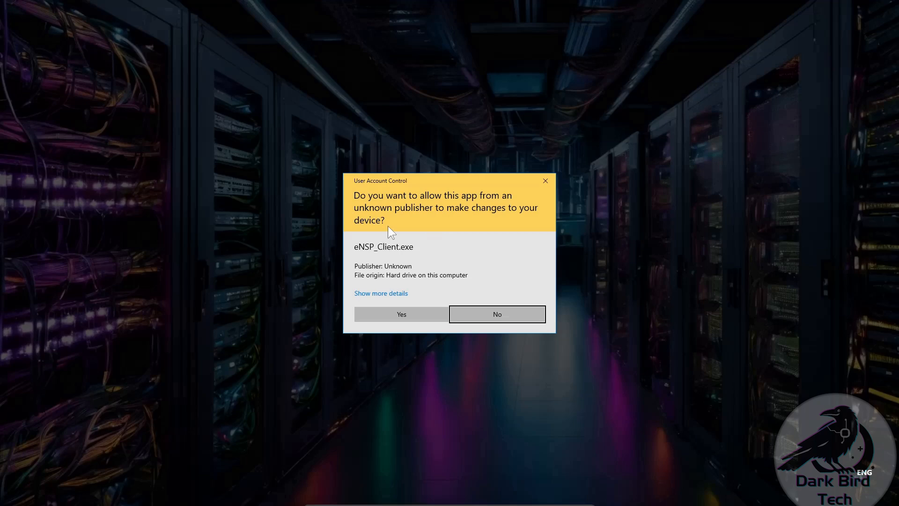
click(375, 313)
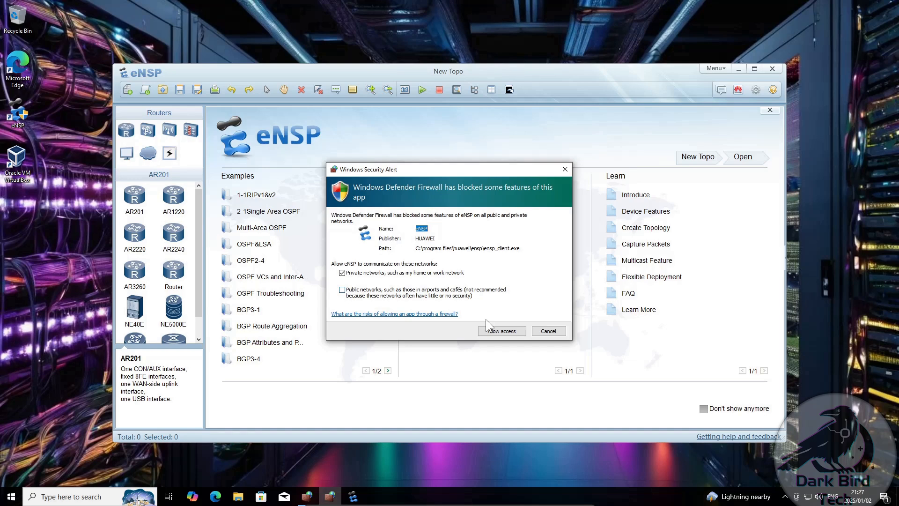
click(491, 331)
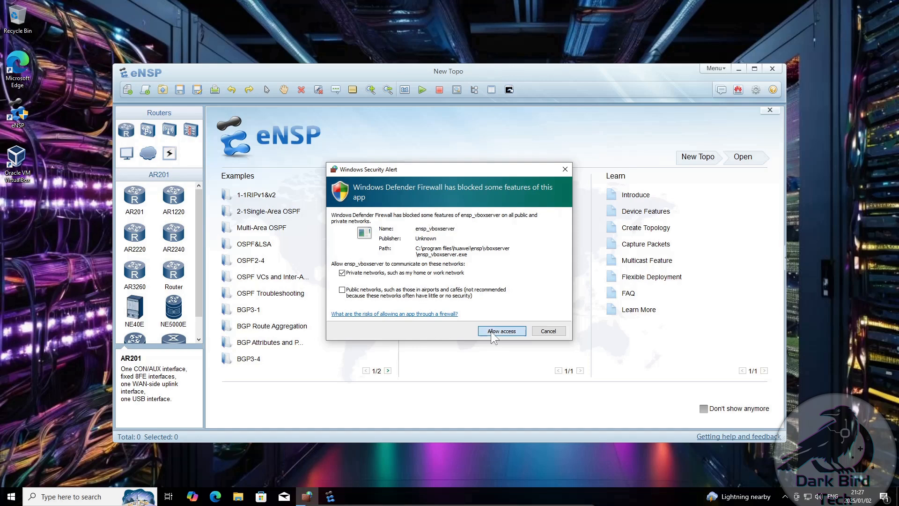
click(491, 330)
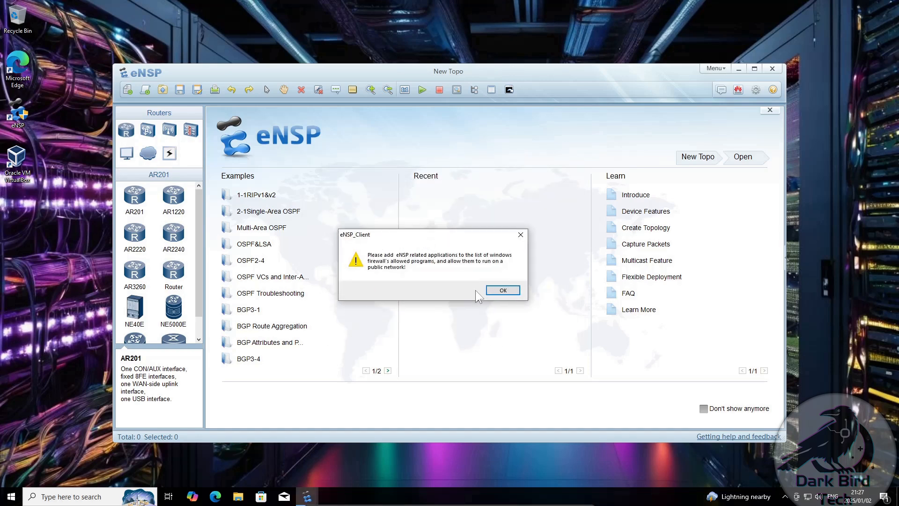
click(501, 290)
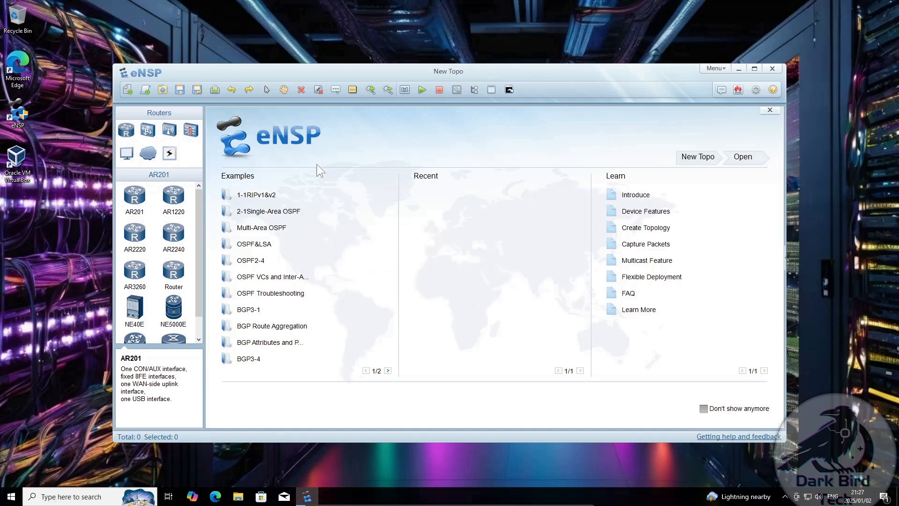
- Create a new topology and place an AR2220 router with an S5700 switch beside it
click(125, 92)
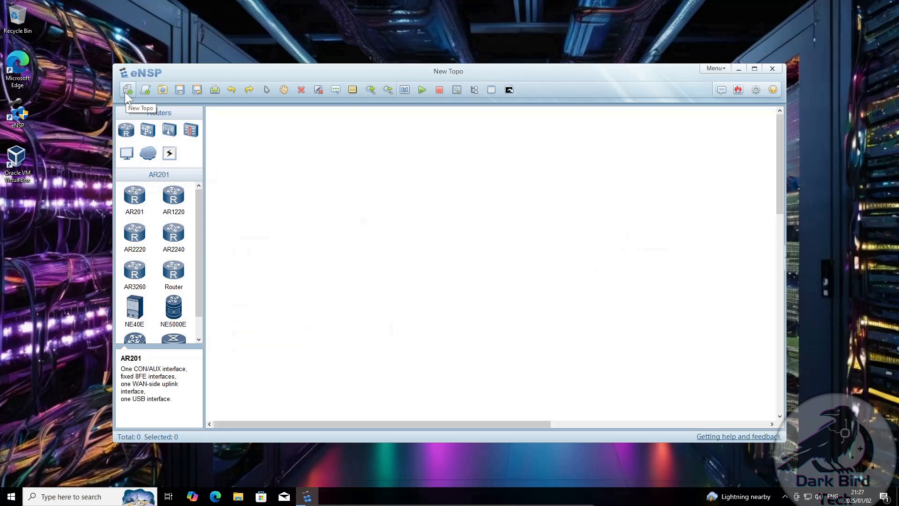
click(133, 134)
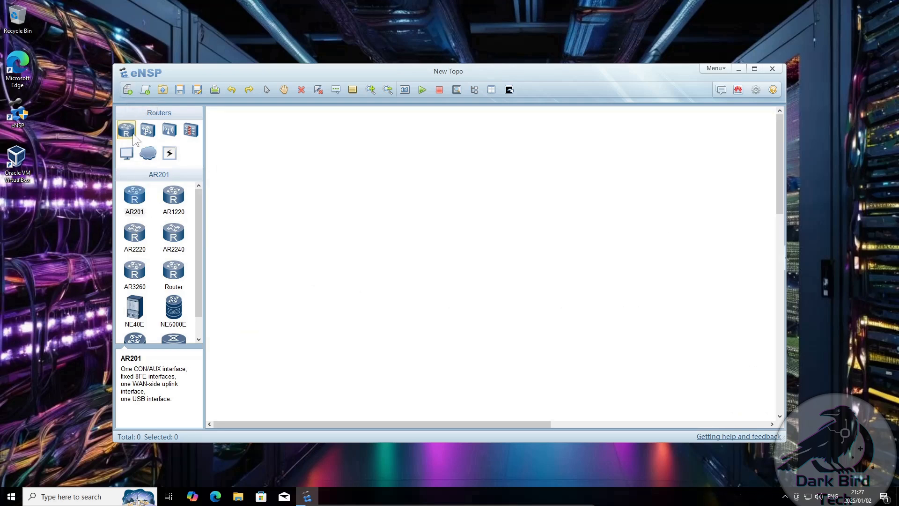
click(134, 234)
click(318, 191)
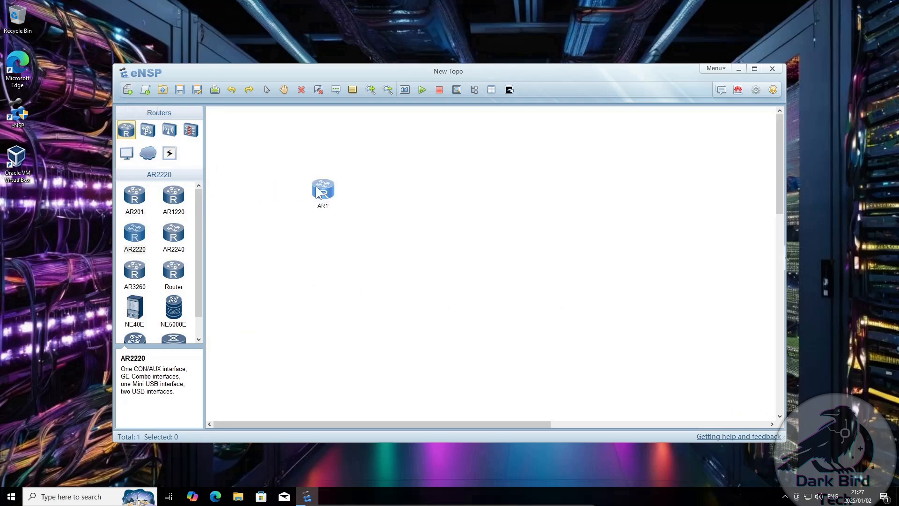
click(147, 131)
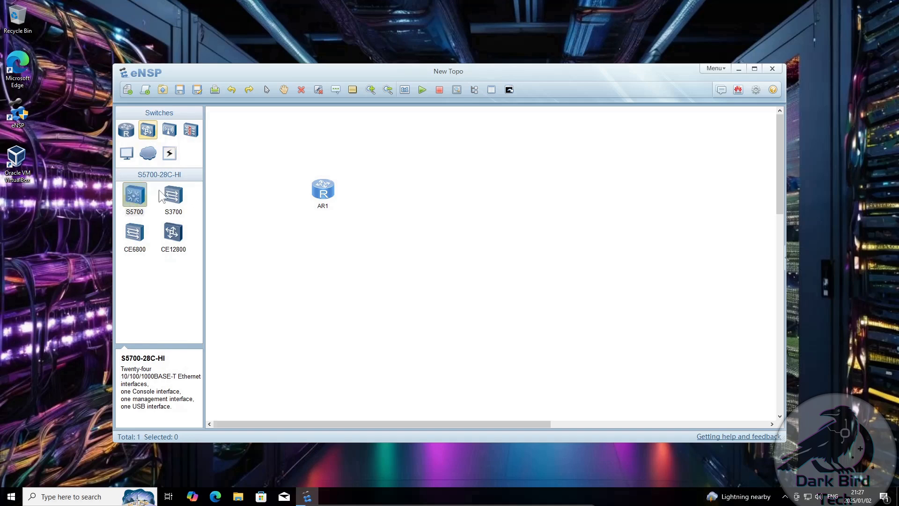
click(371, 189)
- Add an AC6005 wireless controller and an AP2050 access point below the router and switch
click(168, 132)
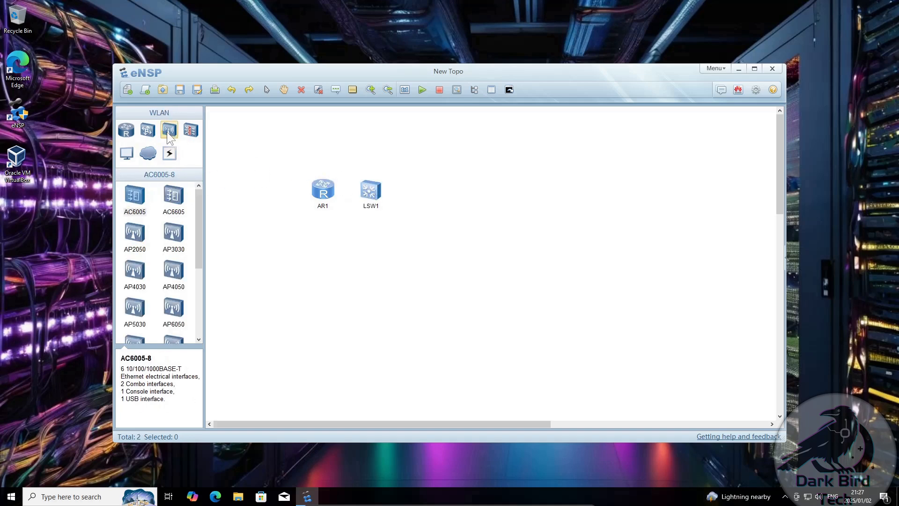
click(135, 194)
click(321, 250)
click(131, 237)
click(379, 256)
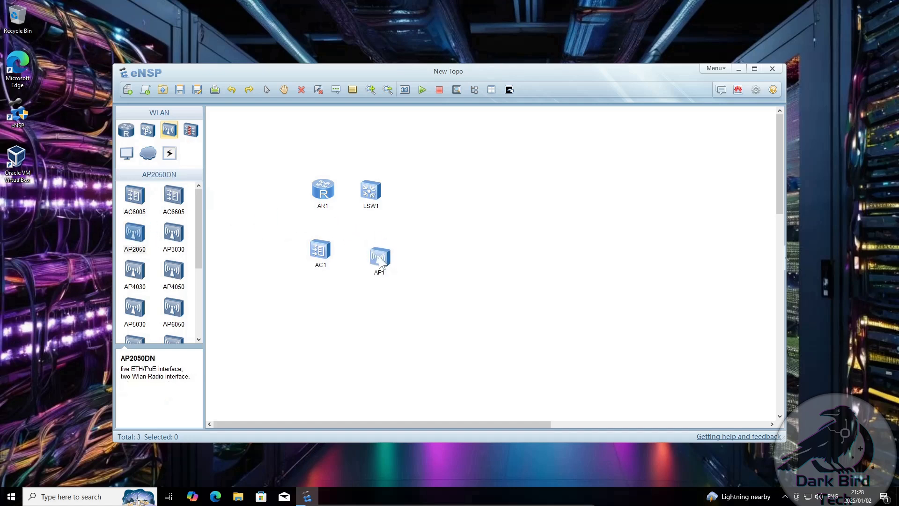
- Select all four devices in the topology and start them
drag(258, 146, 427, 289)
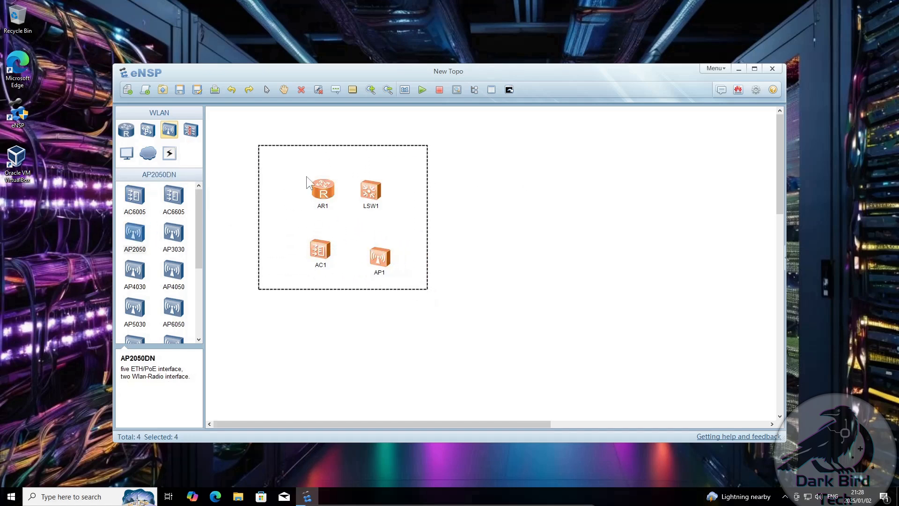
right_click(335, 203)
click(338, 201)
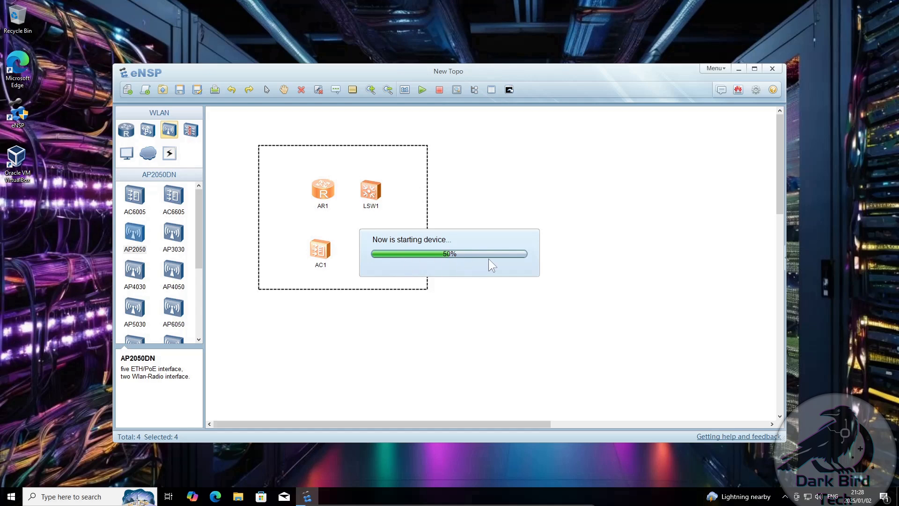
- Open the command-line consoles of all devices and allow ensp_switch through the firewall on private networks
click(512, 90)
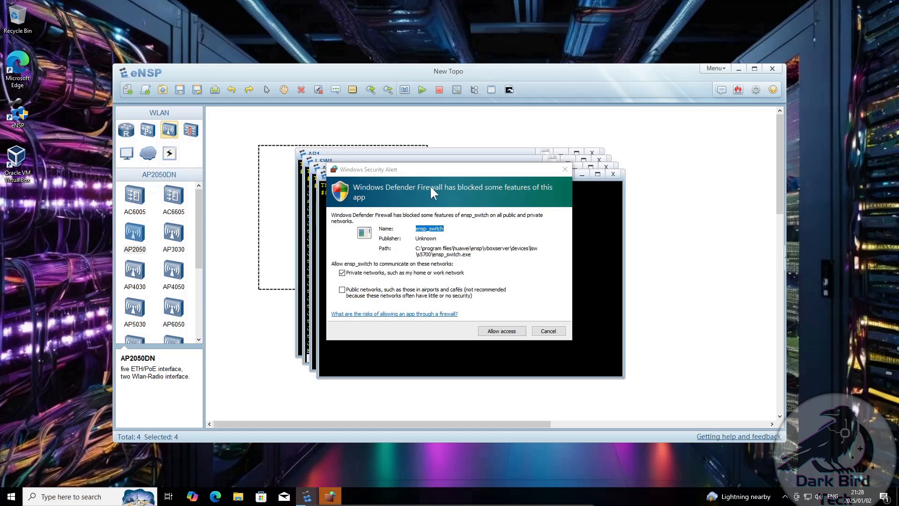
click(492, 331)
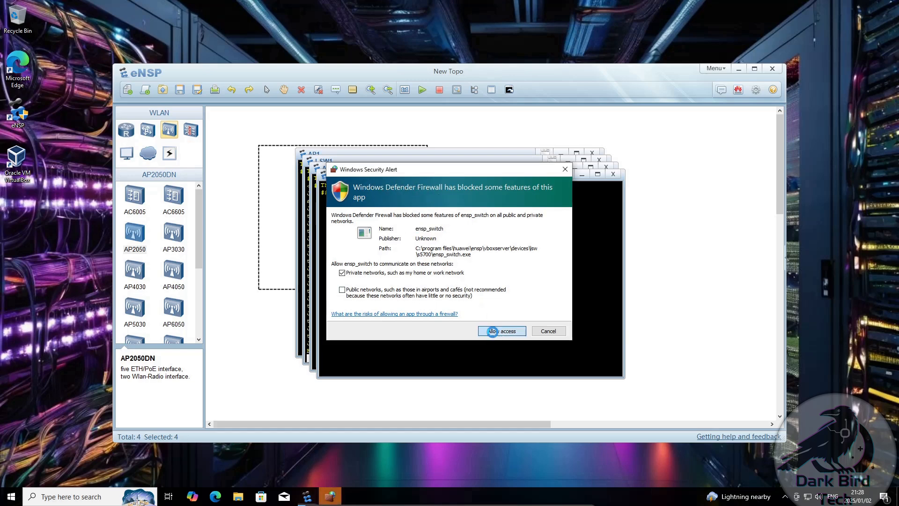
click(494, 333)
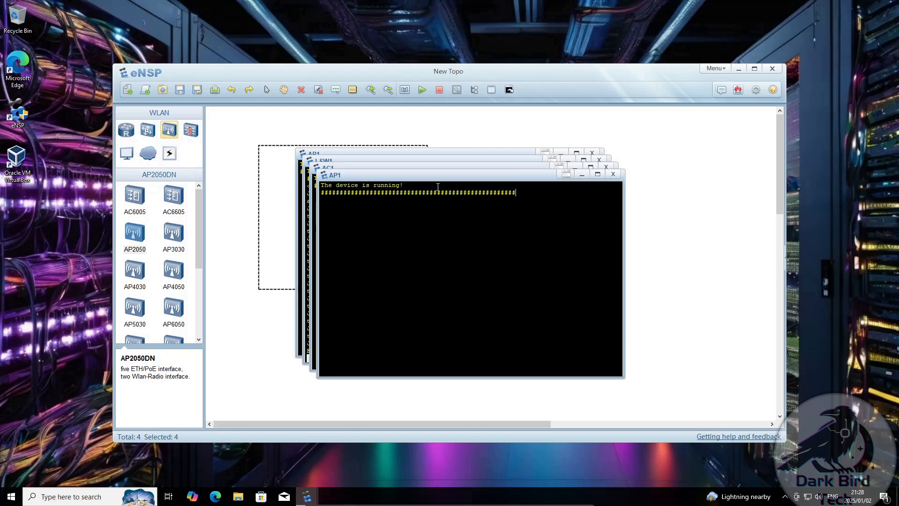
- Arrange the AR1, LSW1, AC1 and AP1 console windows in a two-by-two layout so none overlap
drag(612, 255, 612, 255)
drag(419, 172, 238, 265)
drag(350, 163, 589, 32)
drag(428, 155, 252, 44)
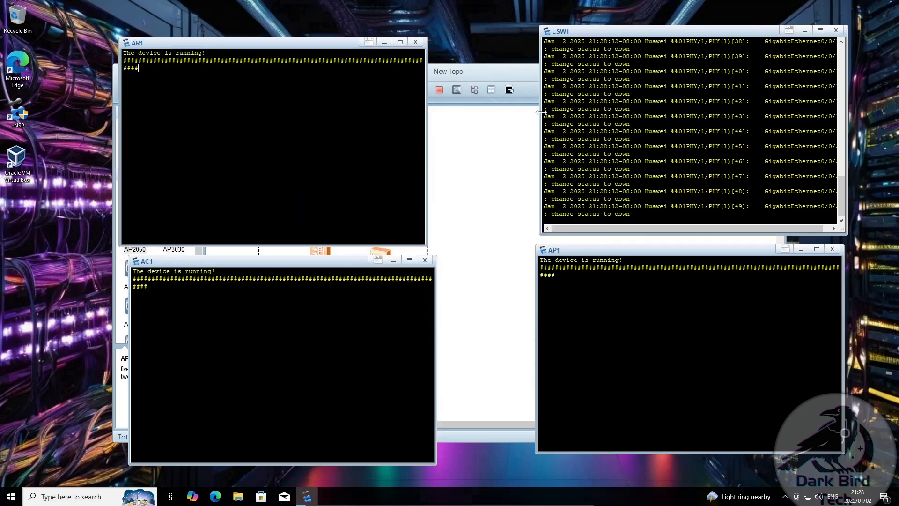
- Check that the LSW1 switch and AR1 router consoles respond by entering several blank lines in each
click(653, 149)
key(Return)
key(Return)
key(Return)
key(Return)
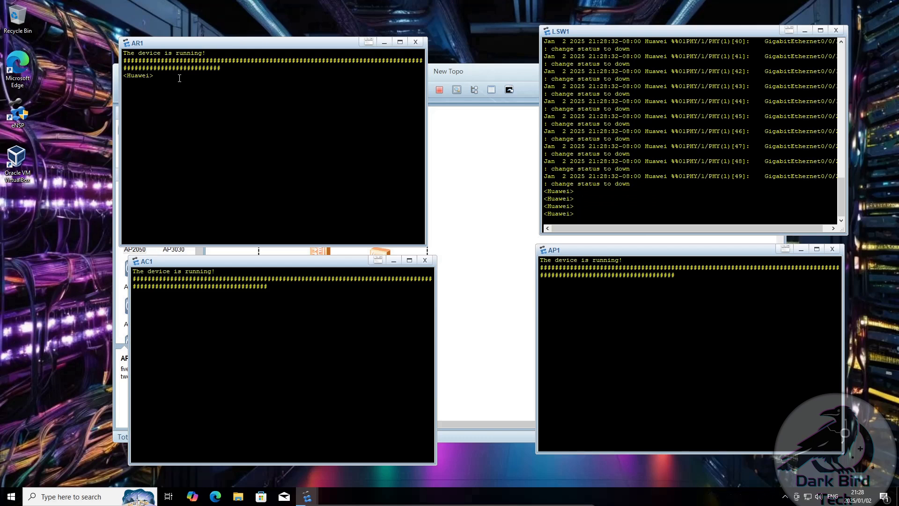
key(Return)
key(Return)
key(Return)
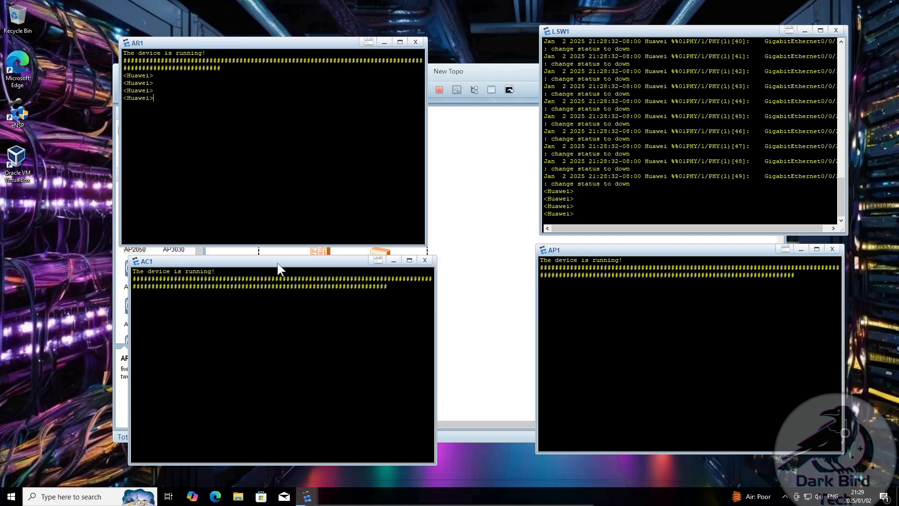
- Check that the AP1 access point and AC1 controller consoles respond by entering several blank lines in each
click(612, 311)
key(Return)
key(Return)
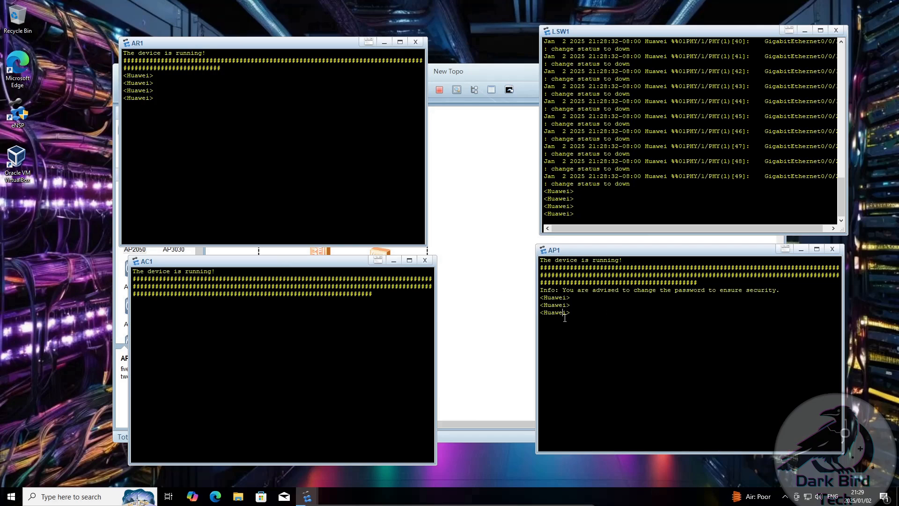
drag(564, 312, 536, 321)
click(371, 326)
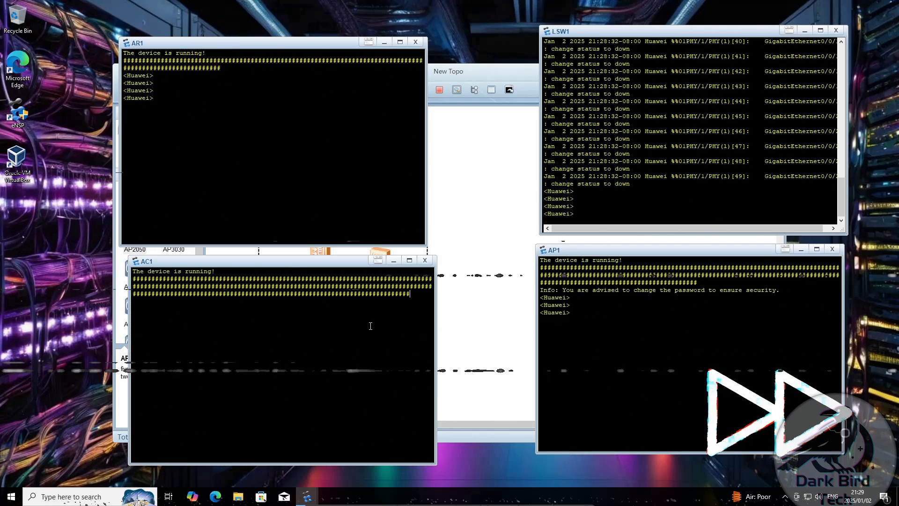
key(Return)
key(Return)
key(Return)
key(Return)
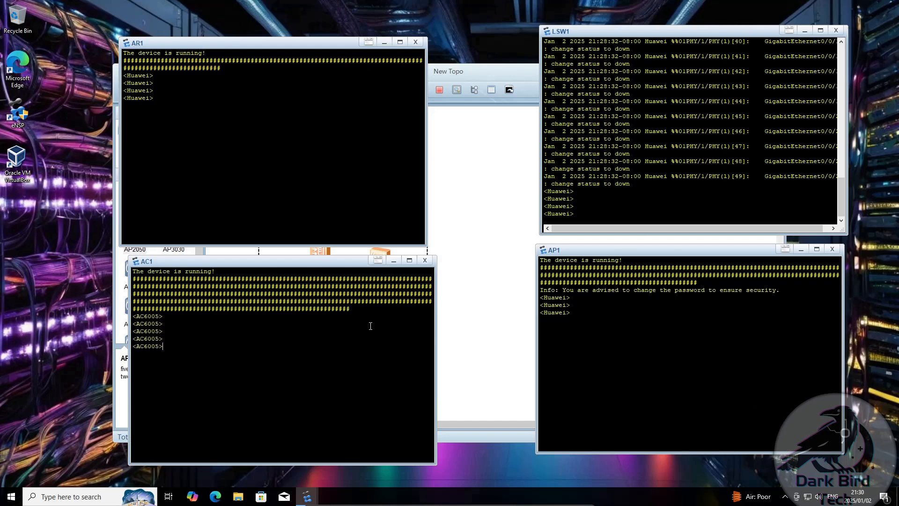